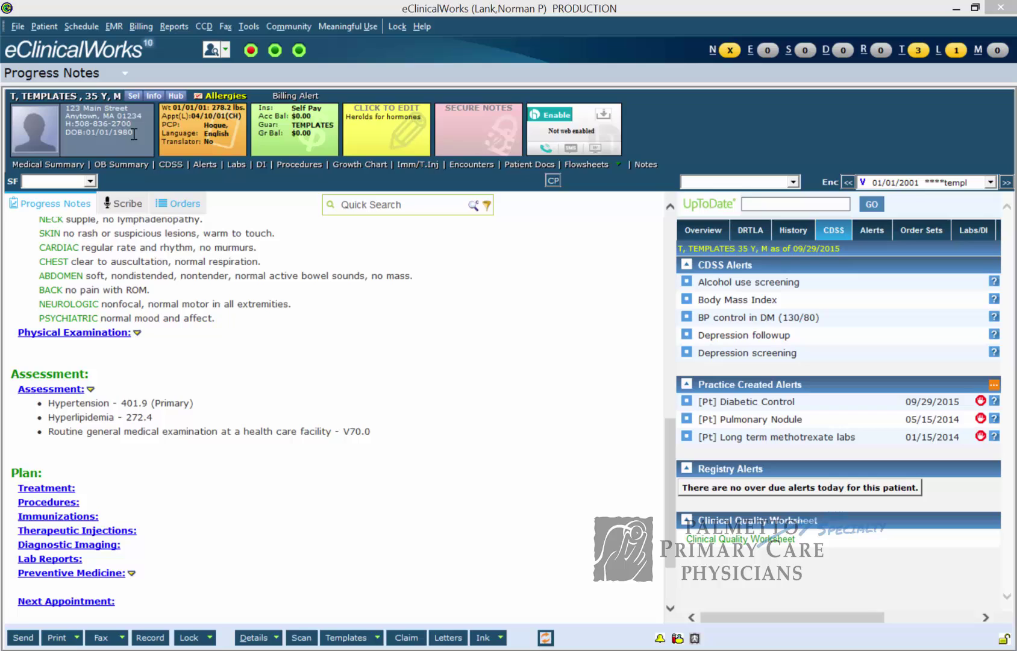
- Open the Template List from the File menu and select the 'template video' template
click(17, 28)
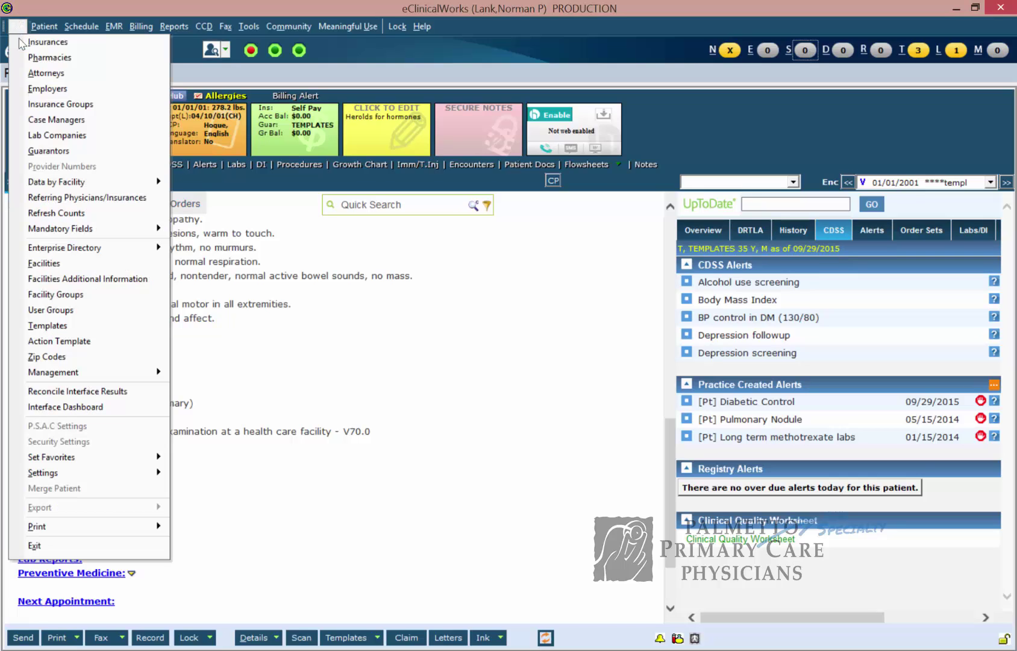
click(86, 330)
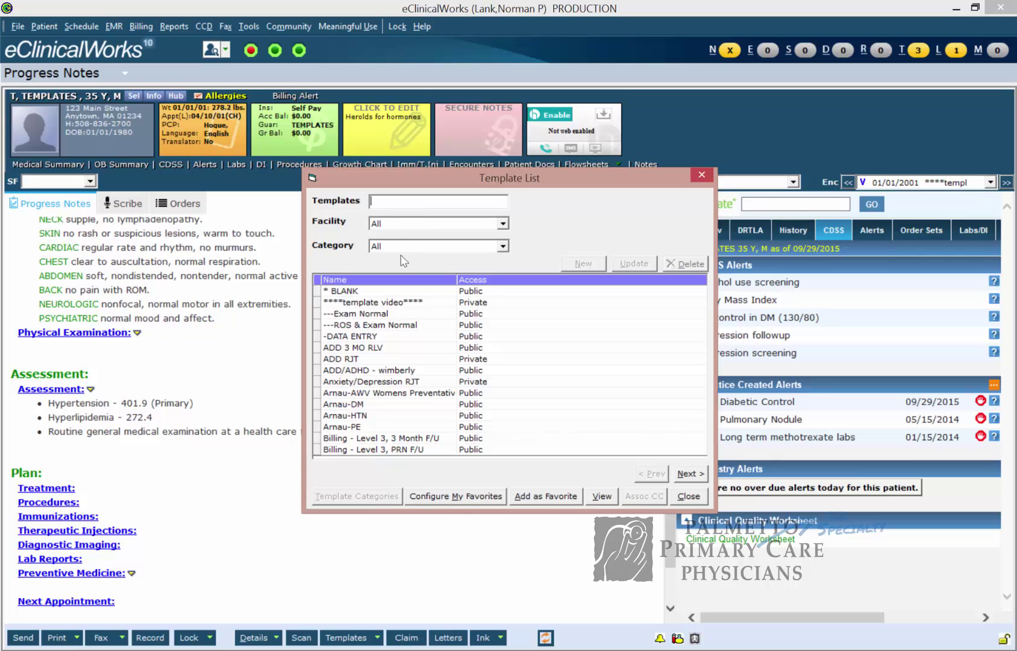
click(397, 303)
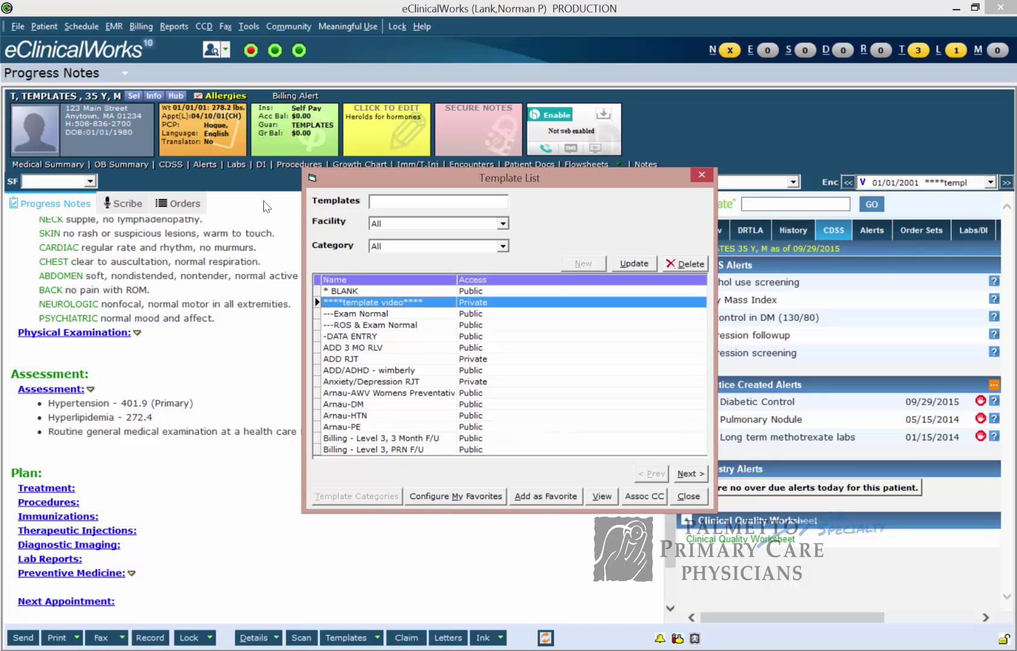
- Open 'template video' in the progress note and scroll down to its Assessment section
click(607, 498)
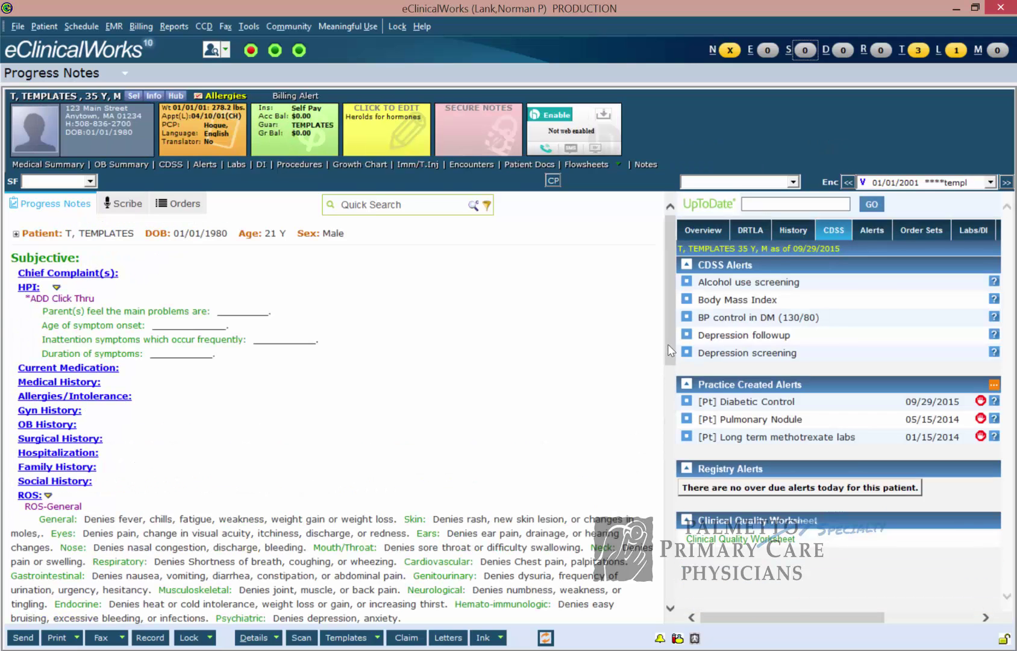
drag(666, 337, 665, 571)
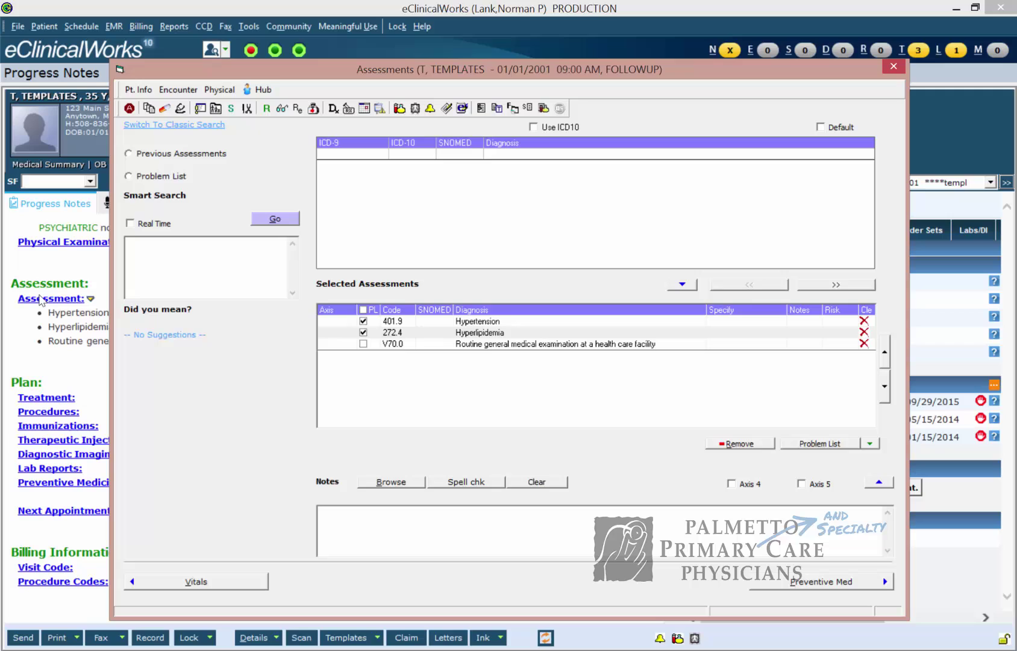
- Enable ICD-10 codes and search diagnoses for 'hypertension'
click(542, 129)
click(226, 245)
text(hypertension)
click(275, 218)
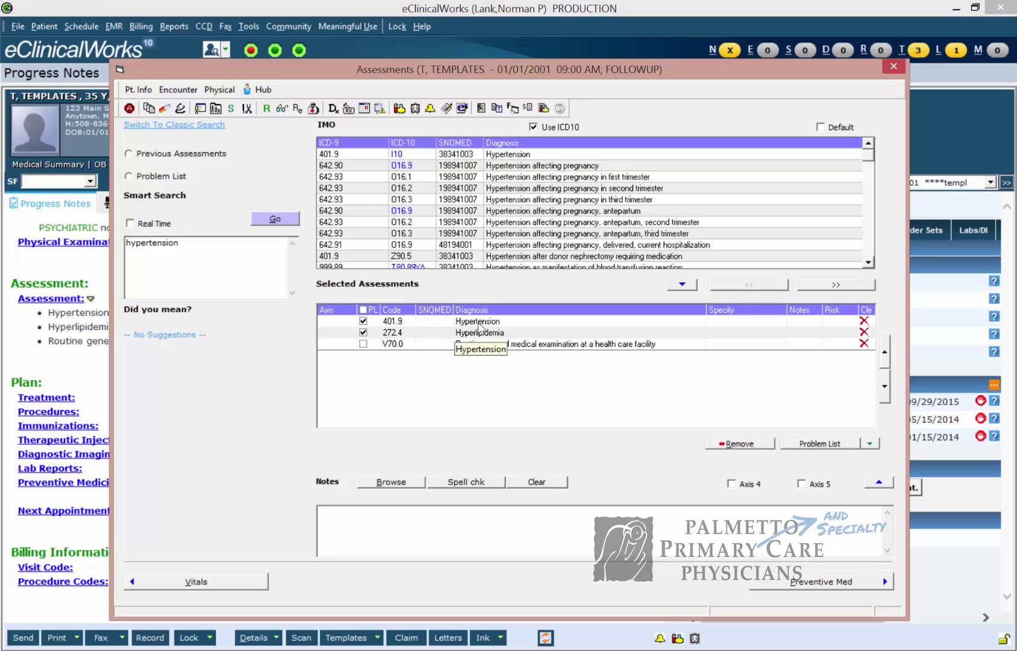
- Remove Hypertension 401.9 and add Hypertension I10, replacing the problem list entry
click(478, 322)
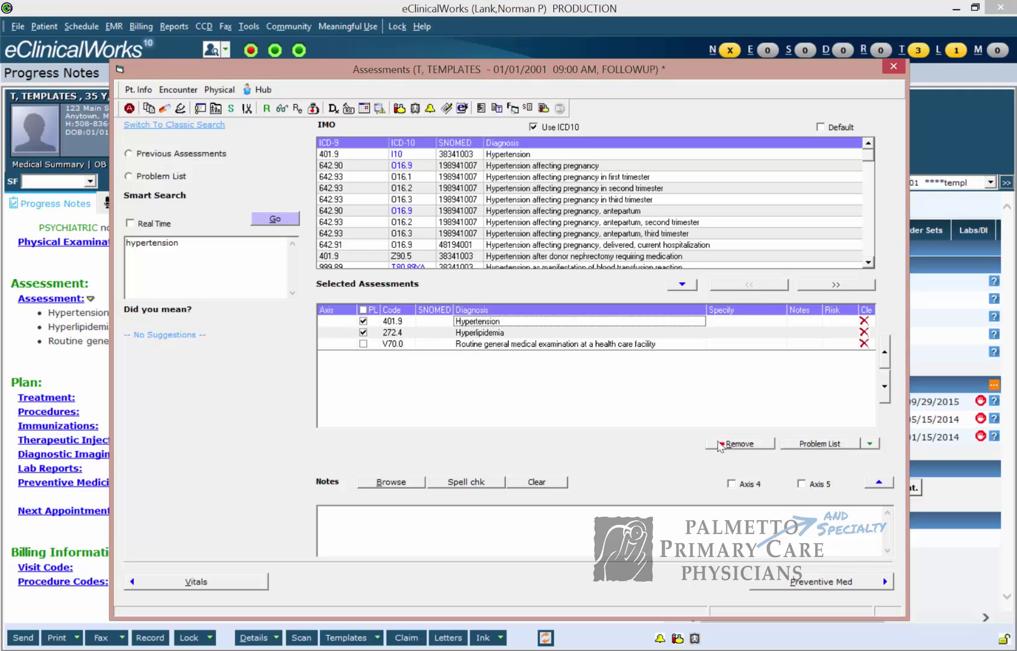
click(720, 445)
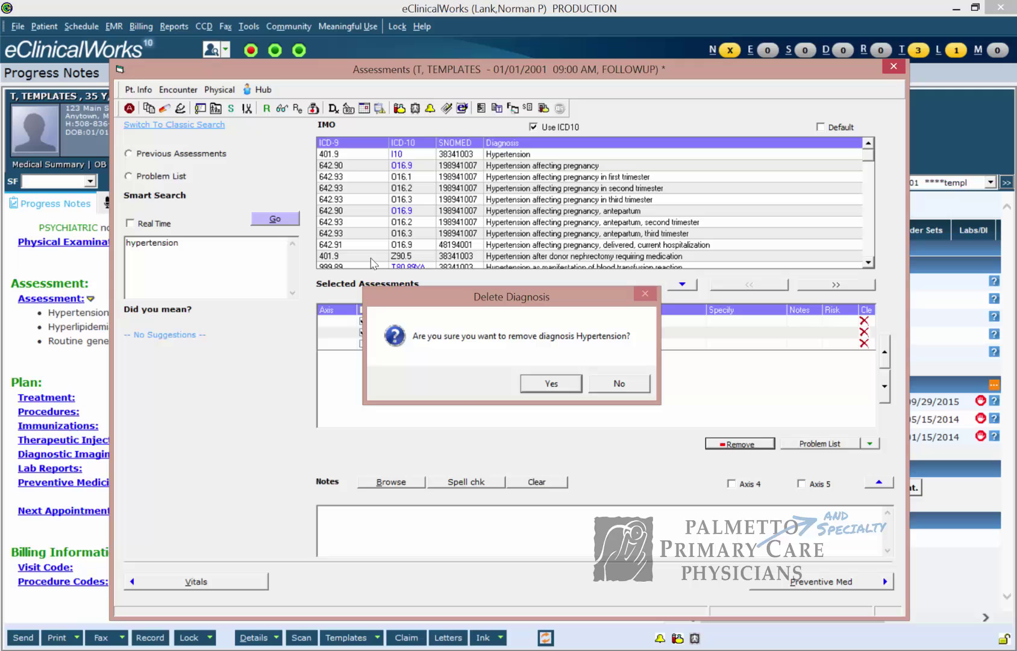
key(Return)
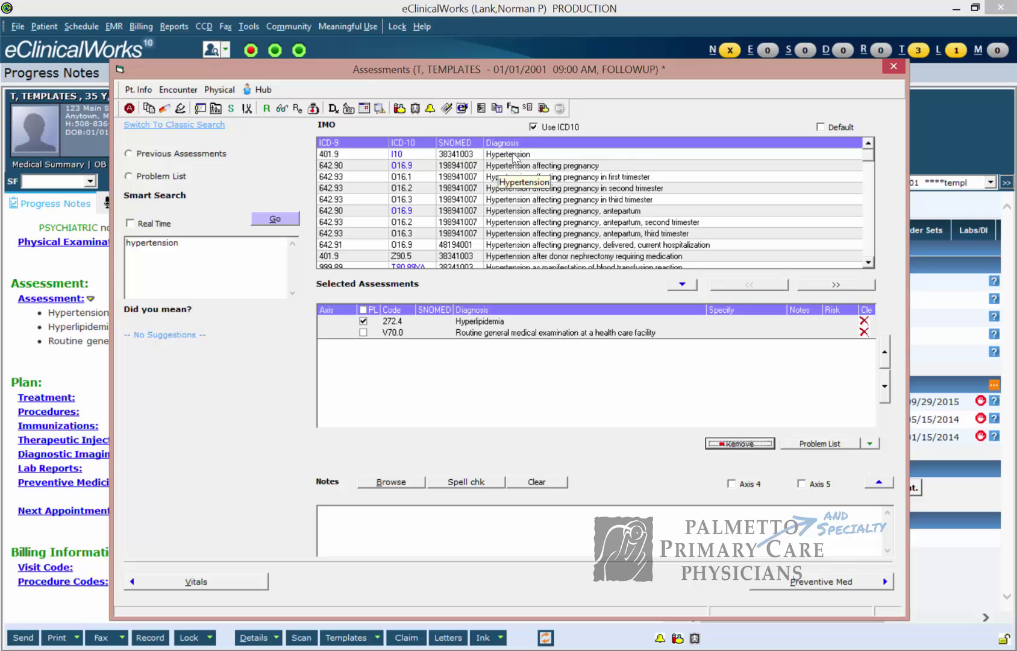
double_click(513, 158)
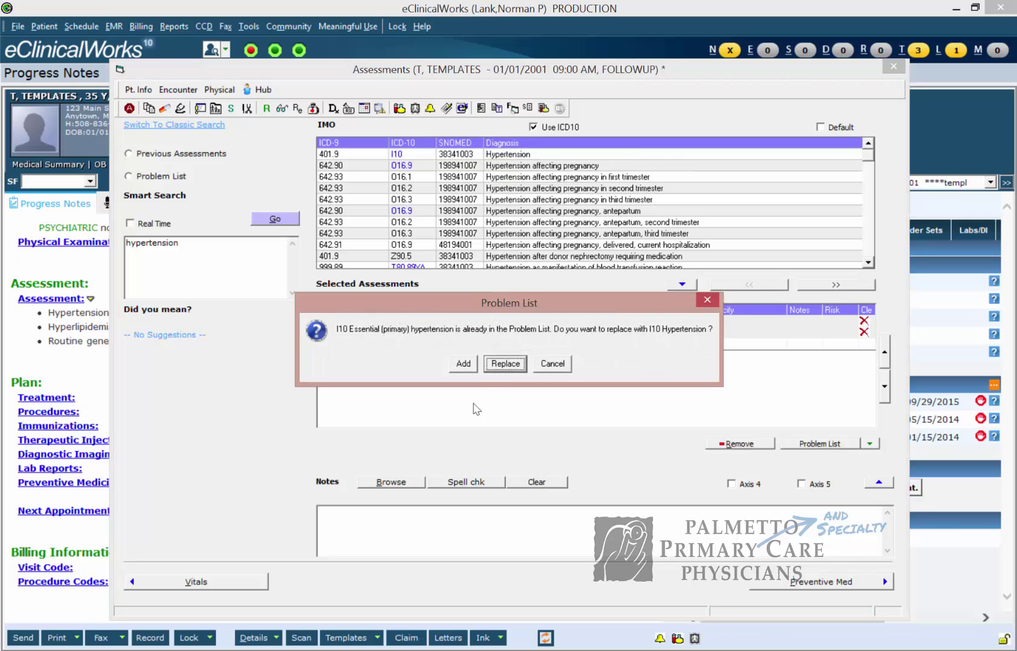
click(490, 367)
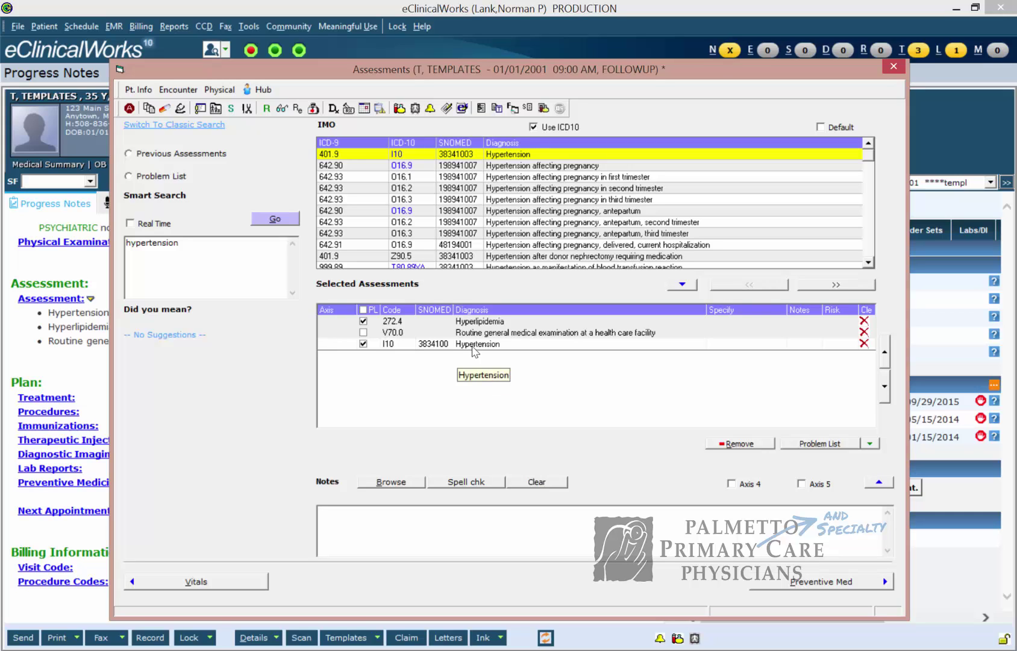
- Search 'hyperlipidemia', remove Hyperlipidemia 272.4, and add ICD-10 code E78.5 instead
click(218, 259)
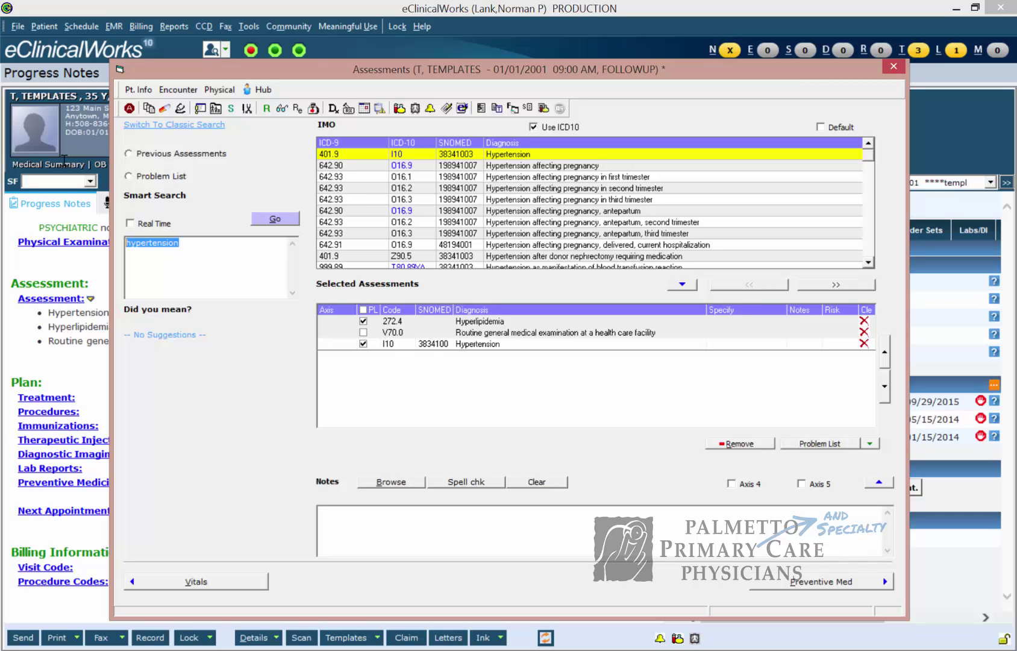
text(hyperlipidemia)
click(282, 218)
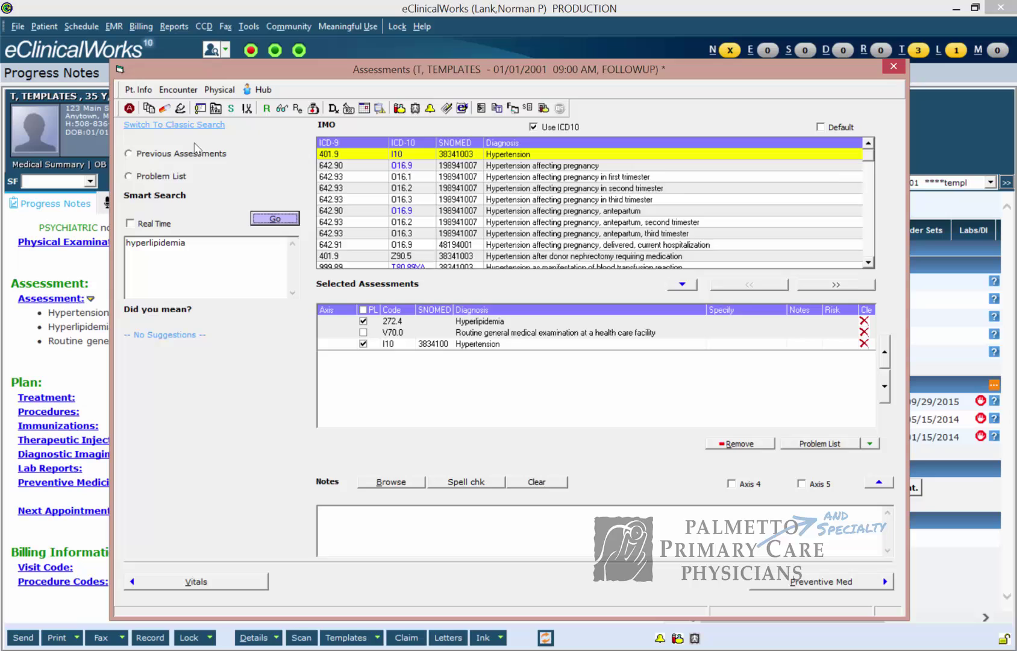
click(465, 321)
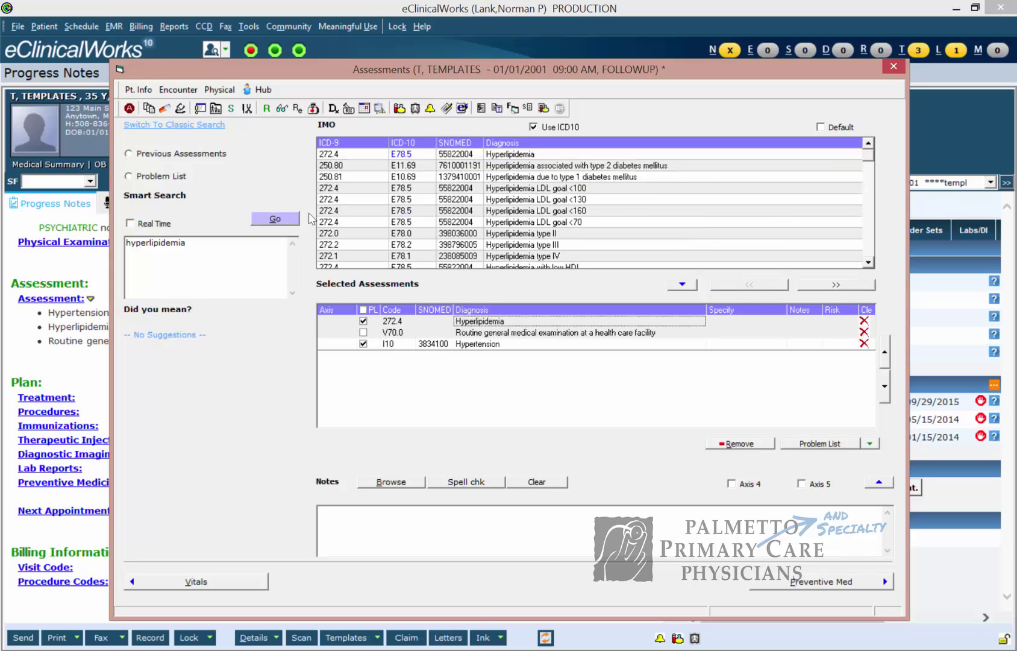
click(764, 444)
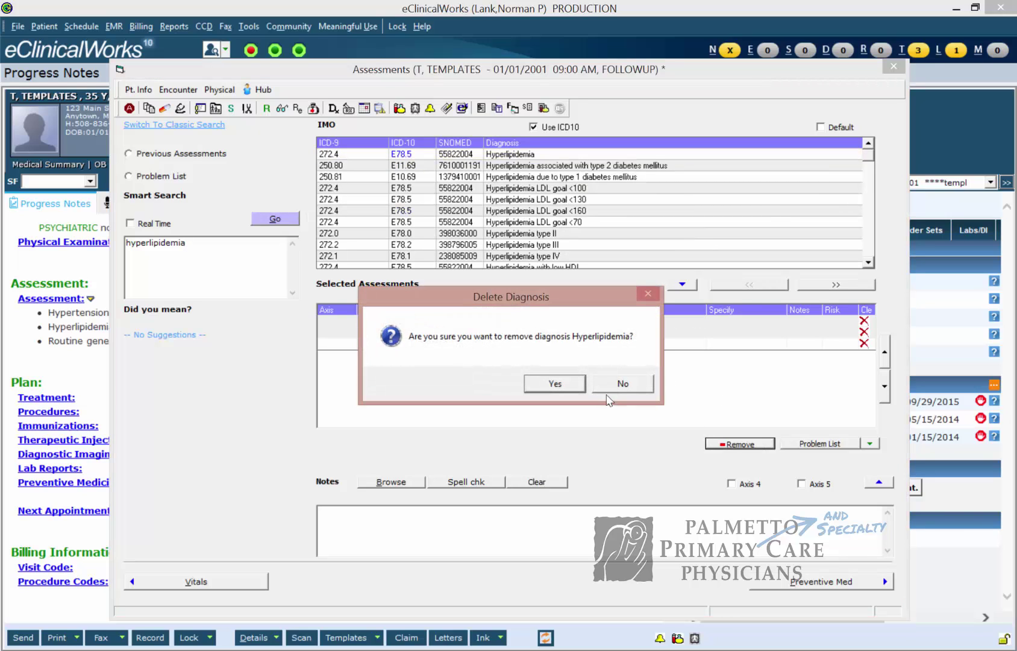
click(557, 382)
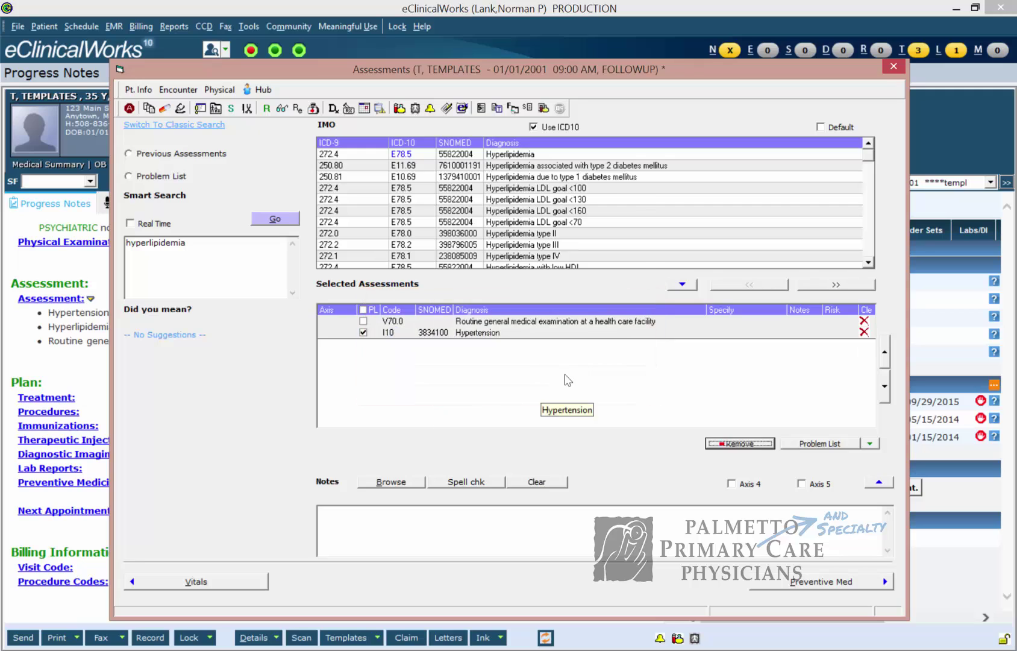
double_click(512, 157)
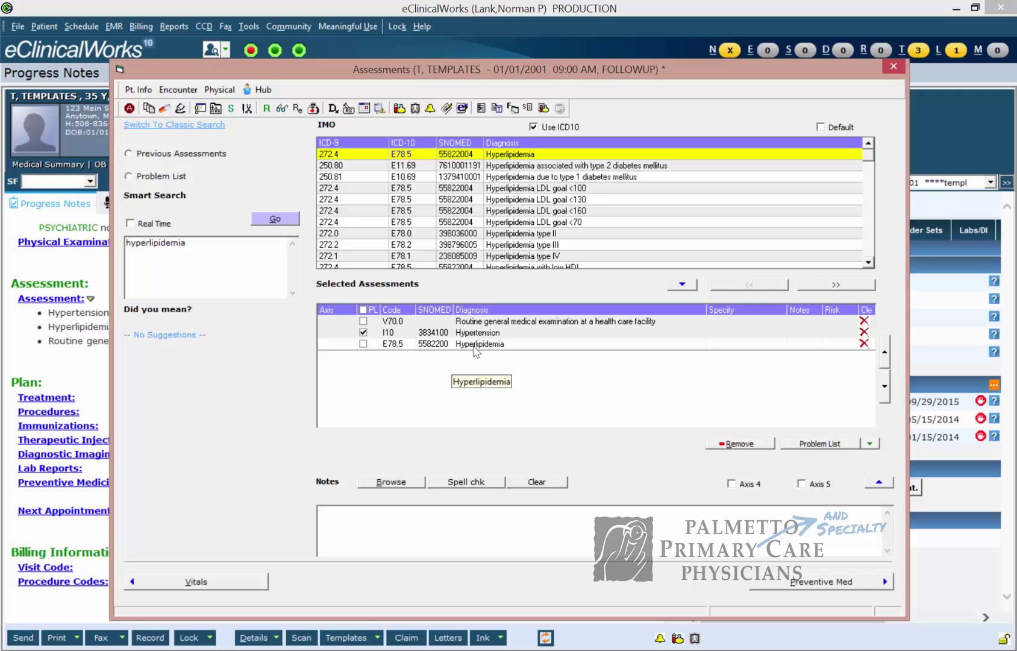
drag(207, 247, 12, 238)
text(routine)
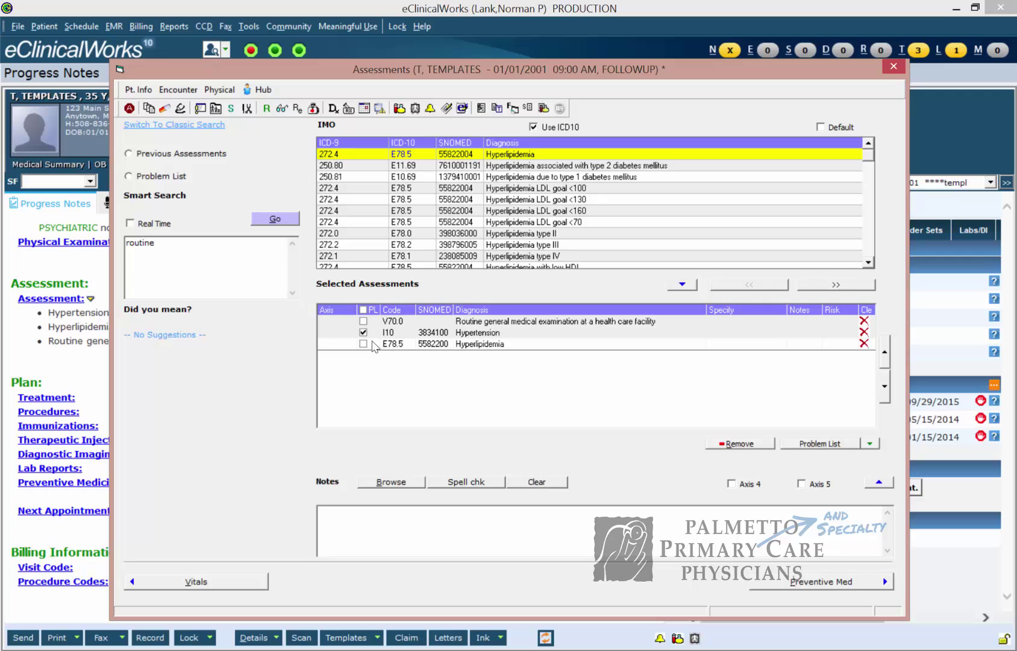
text( general medical exam)
- Search 'routine general medical exam', remove V70.0, and add ICD-10 code Z00.00
click(278, 221)
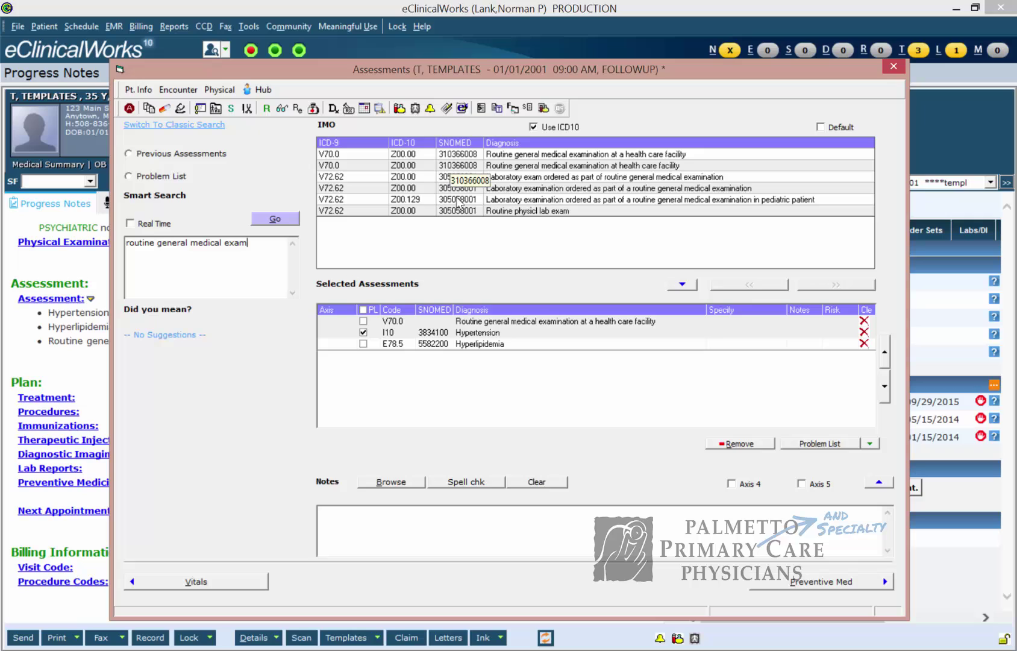
click(486, 321)
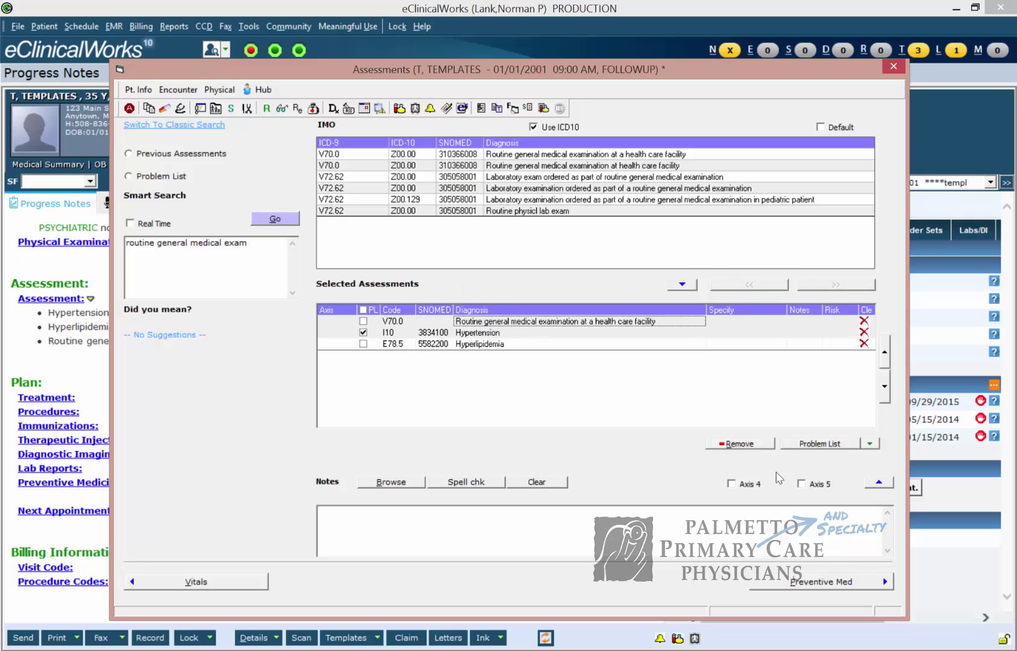
click(744, 444)
click(567, 380)
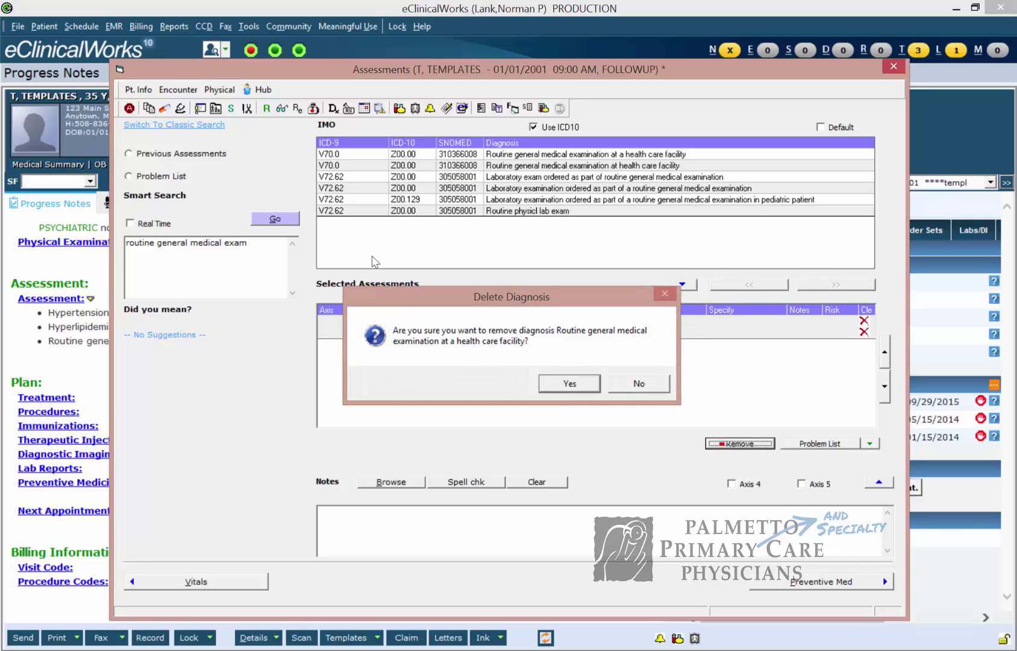
double_click(515, 154)
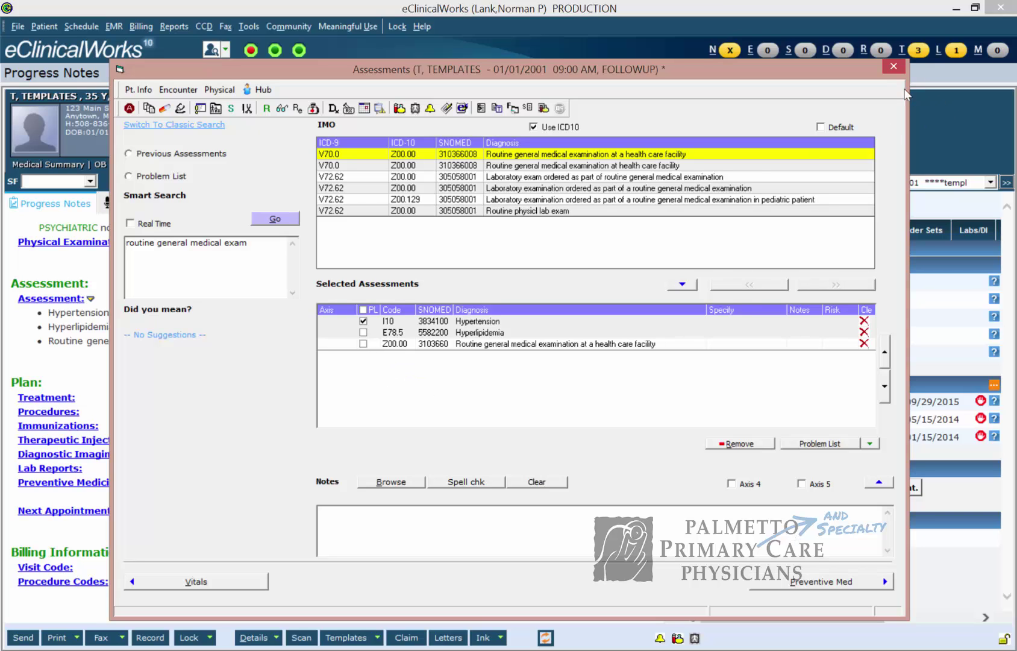
- Close Assessments, check I10, E78.5 and Z00.00 in the note, then go to Office Visits
key(Escape)
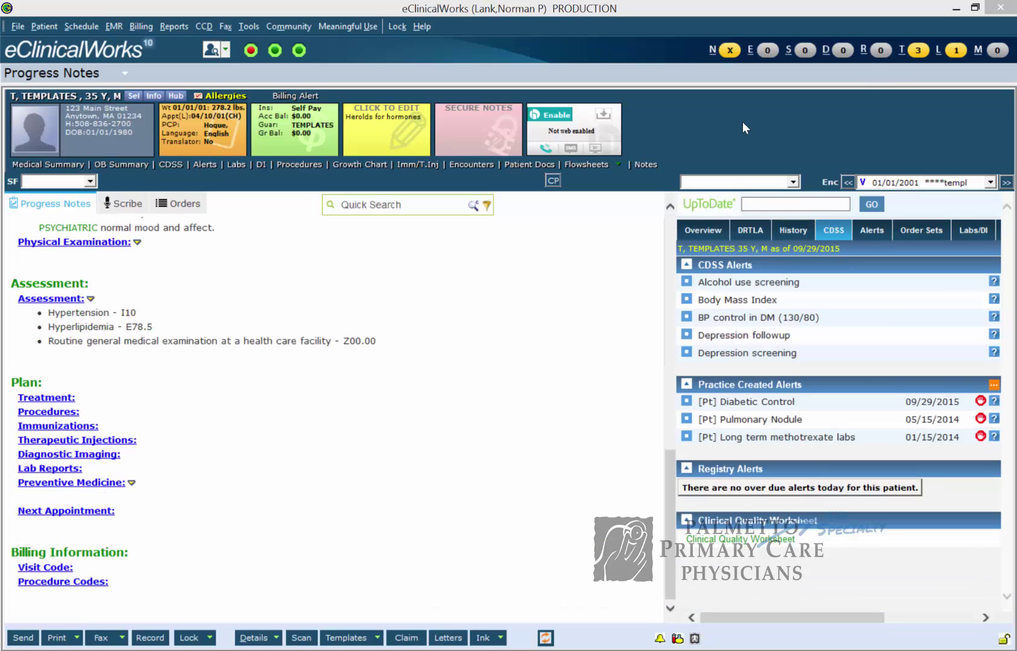
click(808, 50)
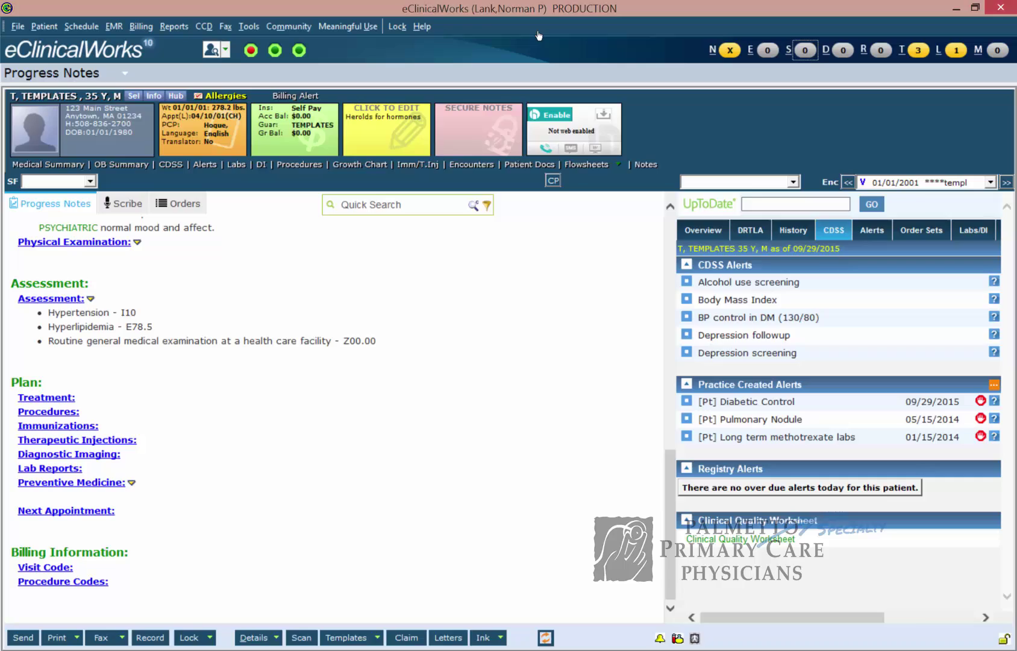